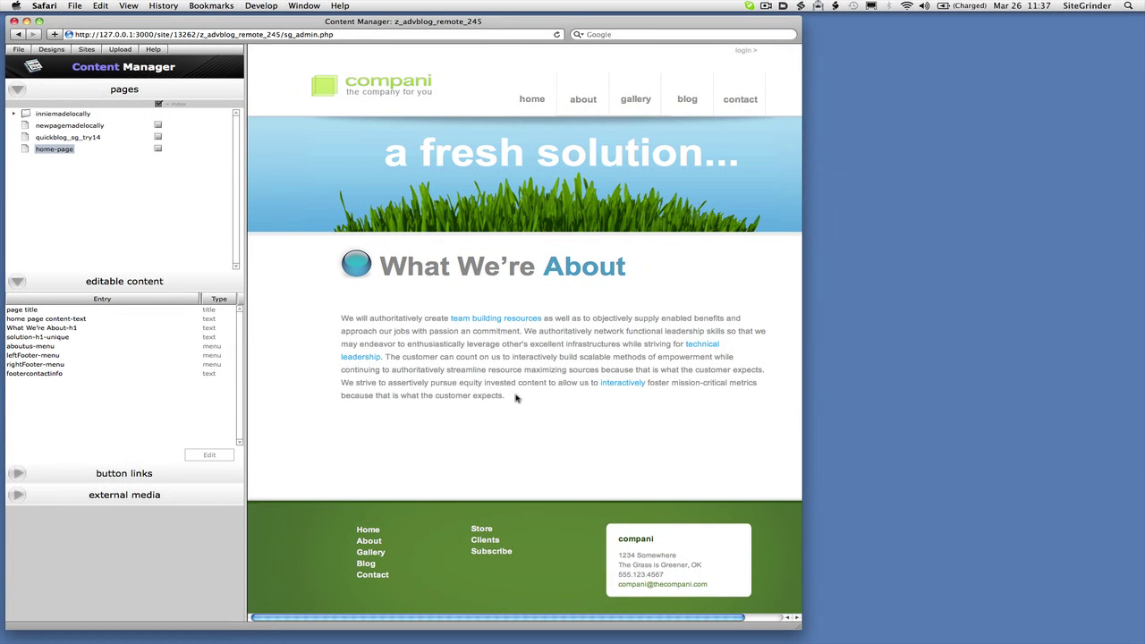
- Open the 'home page content-text' entry in the rich-text editor, toggling the extra toolbar rows on and off
{"action": "left_click_drag", "start_coordinate": [507, 396], "coordinate": [327, 322]}
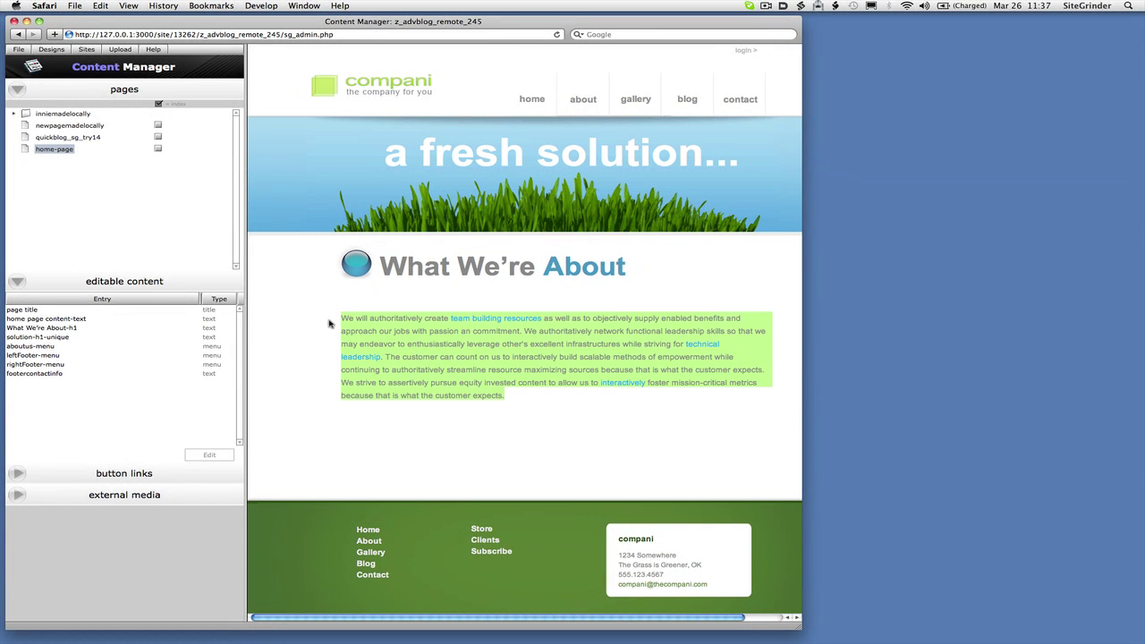
{"action": "left_click", "coordinate": [513, 398]}
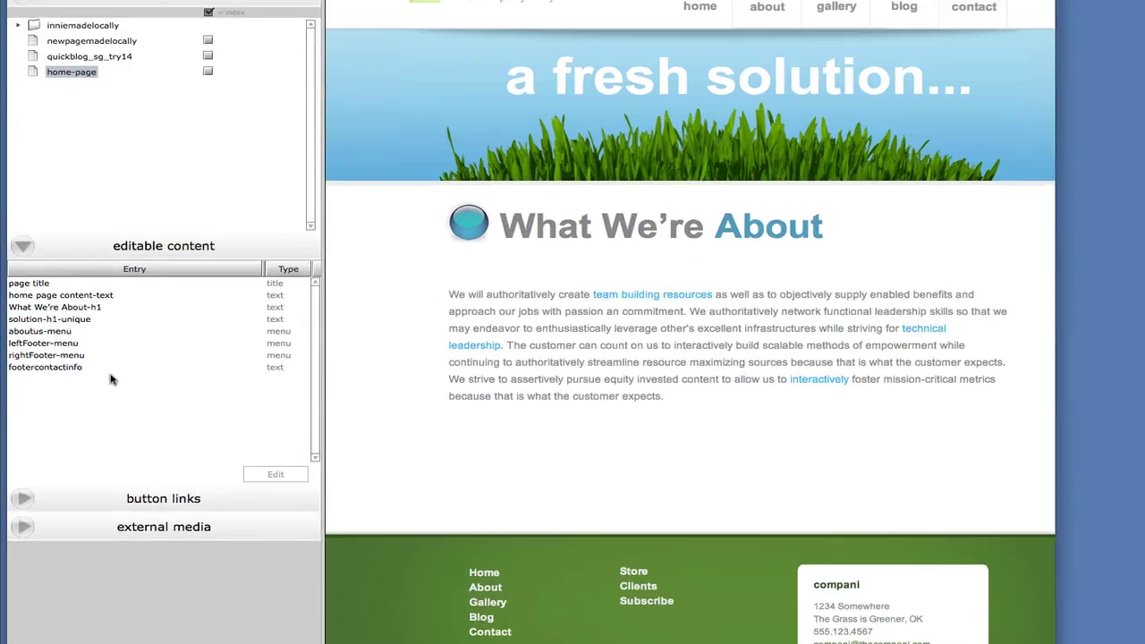
{"action": "left_click", "coordinate": [113, 296]}
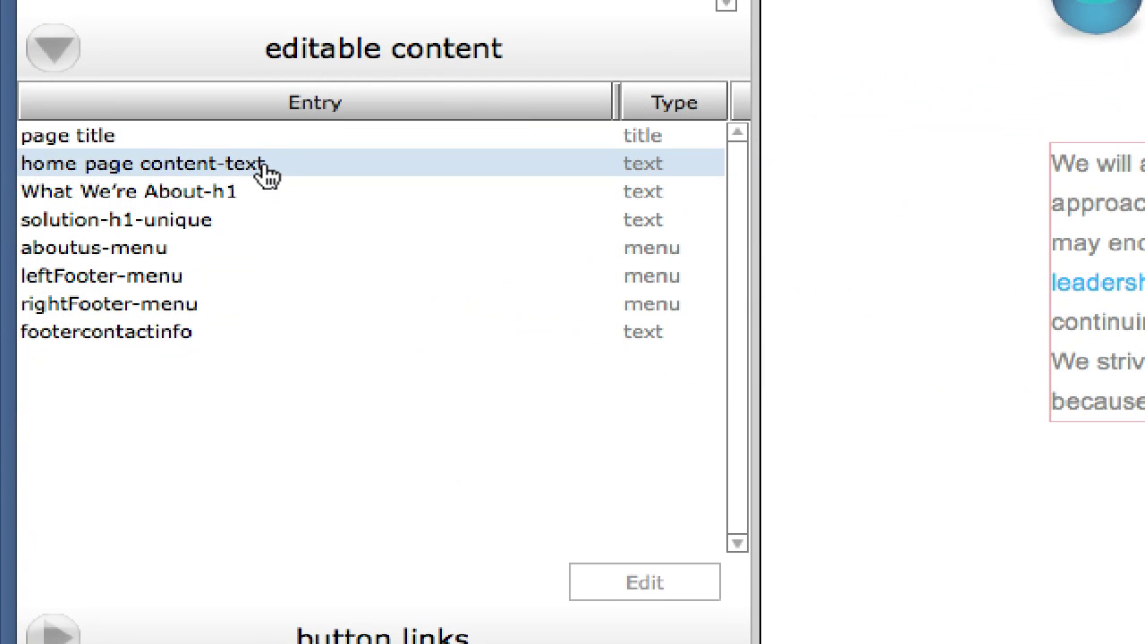
{"action": "left_click", "coordinate": [267, 174]}
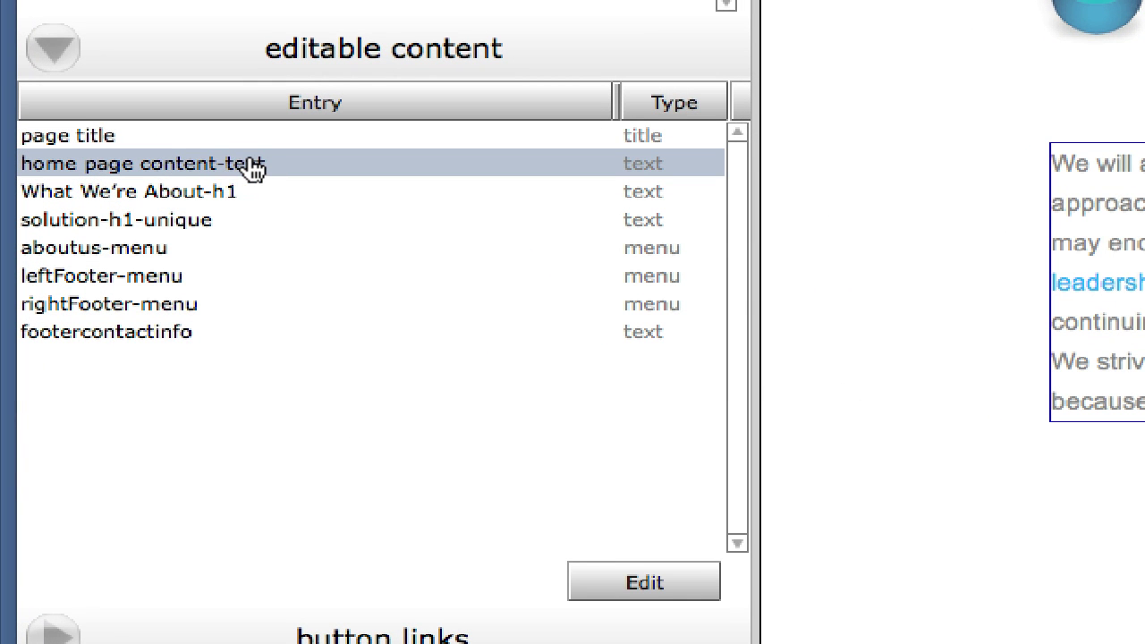
{"action": "left_click", "coordinate": [644, 584]}
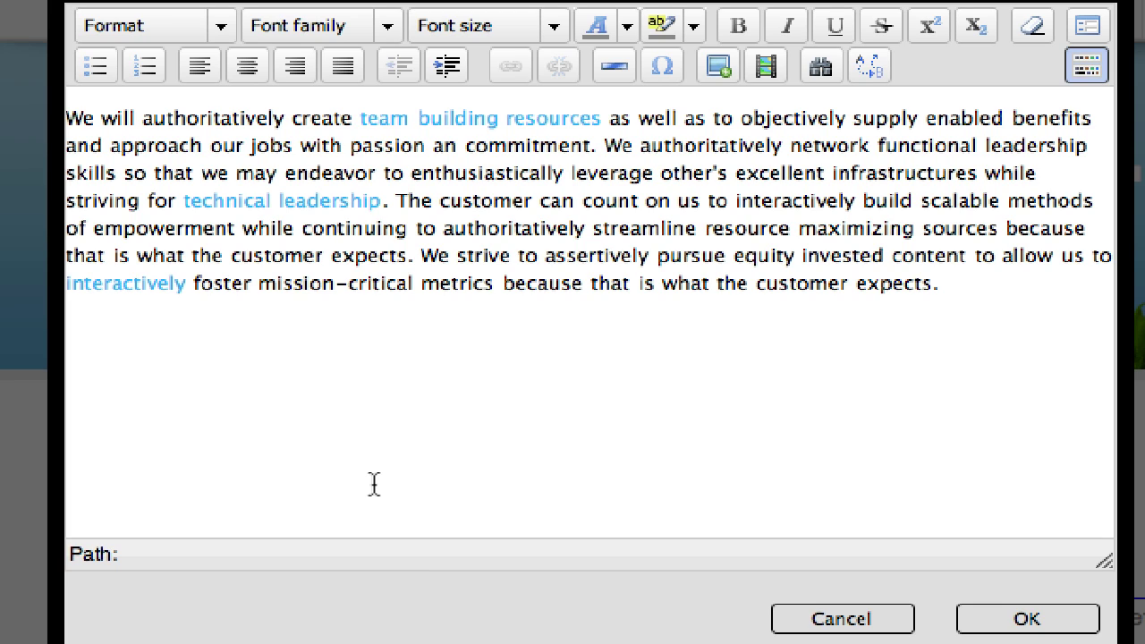
{"action": "left_click", "coordinate": [1087, 66]}
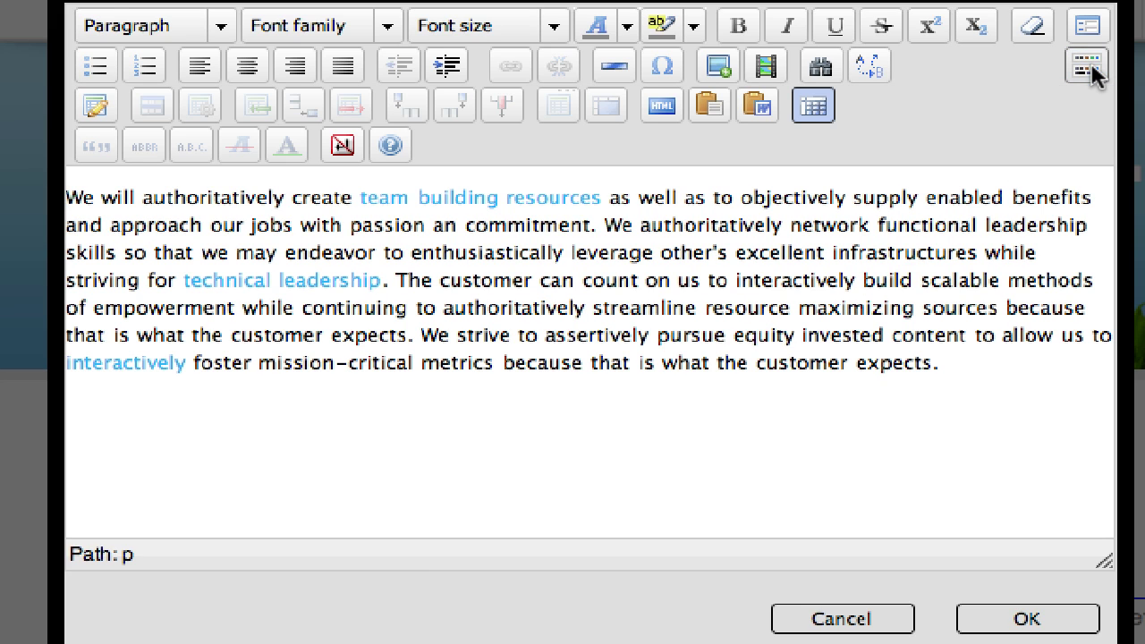
{"action": "left_click", "coordinate": [1088, 66]}
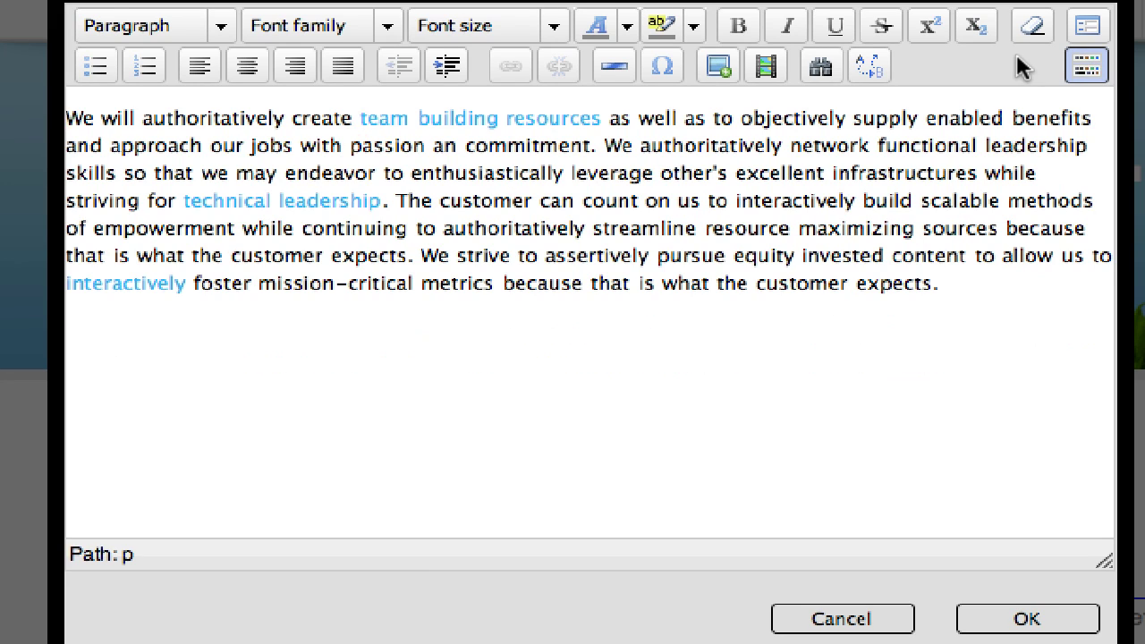
- Break the About paragraph before 'The customer' and place the cursor on the blank line
{"action": "left_click", "coordinate": [592, 235]}
{"action": "left_click", "coordinate": [396, 200]}
{"action": "key", "text": "Return"}
{"action": "key", "text": "Return"}
{"action": "left_click", "coordinate": [316, 247]}
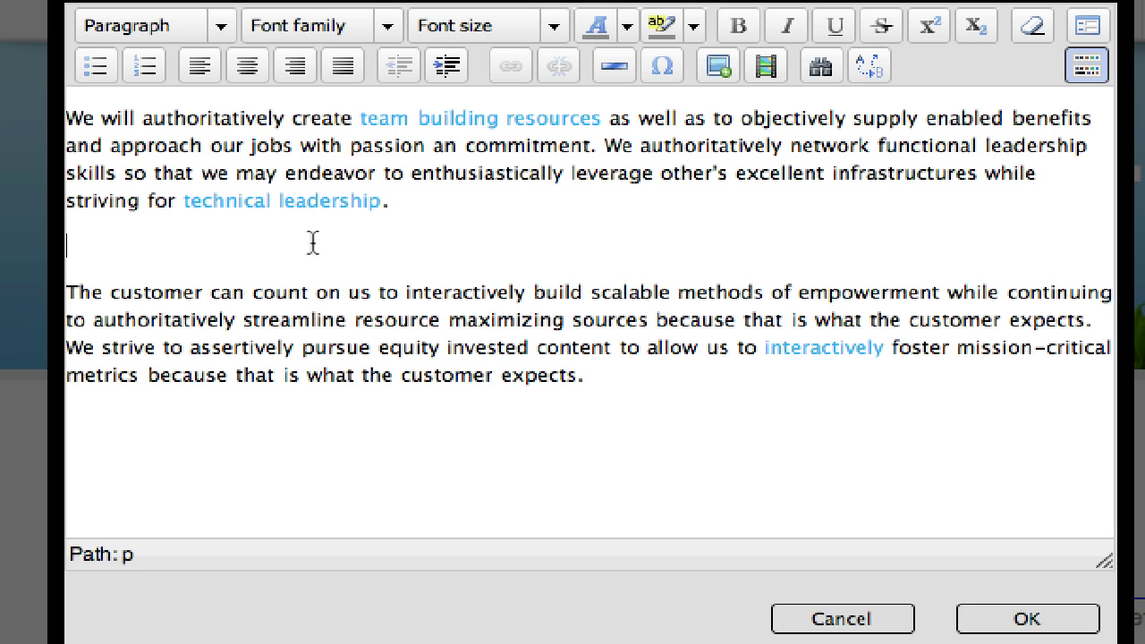
- Upload compani-HQ.jpg in the image dialog and insert it without a description
{"action": "left_click", "coordinate": [718, 70]}
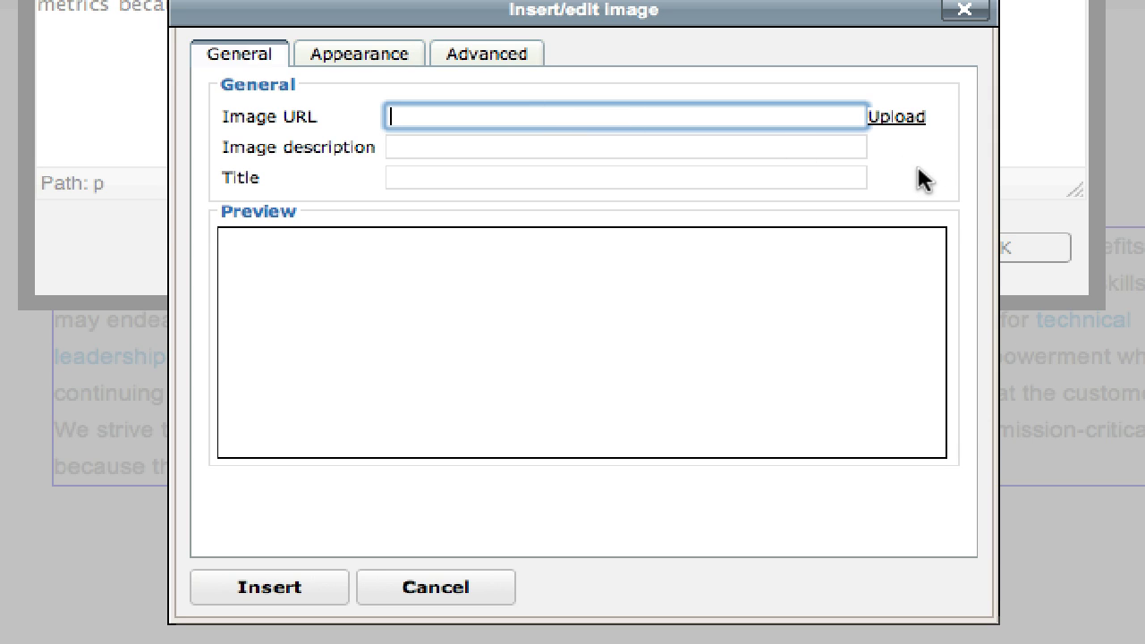
{"action": "left_click", "coordinate": [890, 118]}
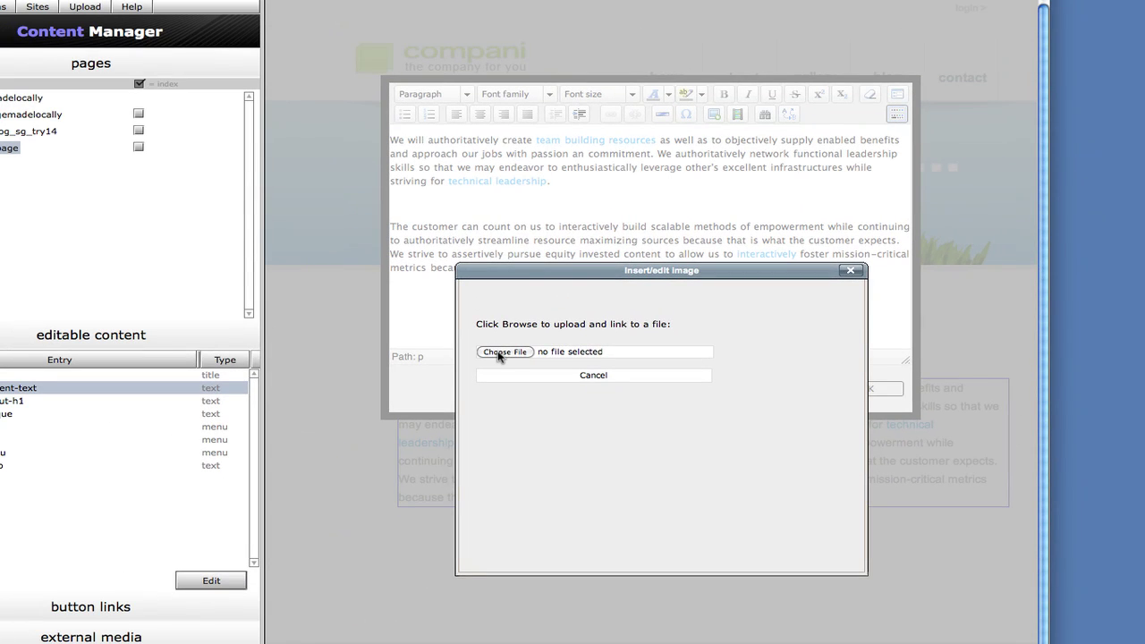
{"action": "left_click", "coordinate": [501, 353]}
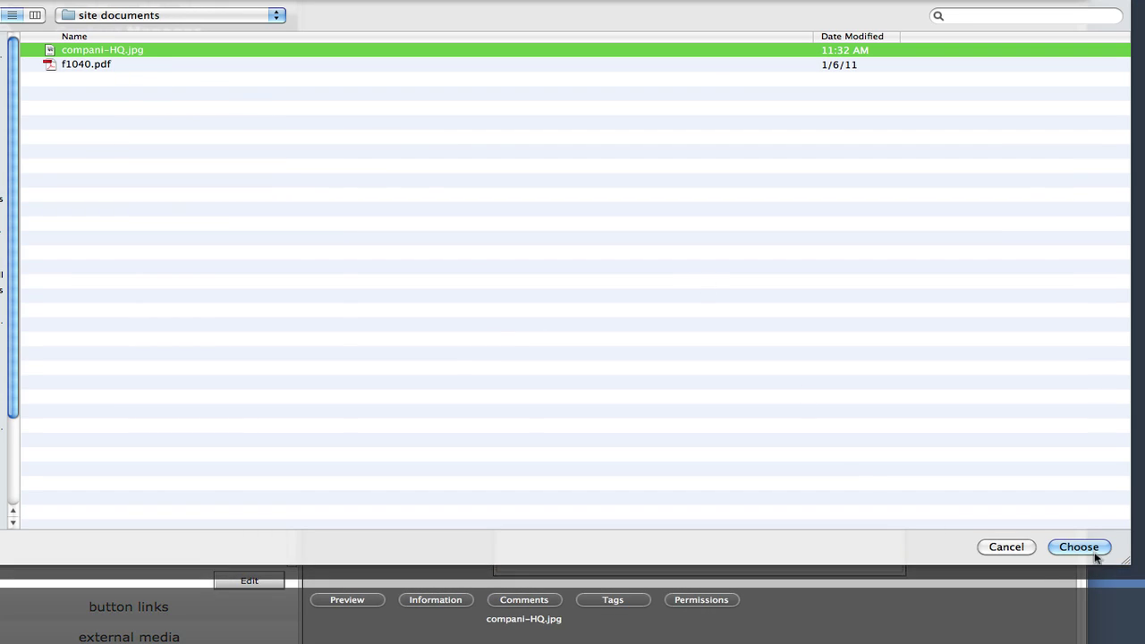
{"action": "left_click", "coordinate": [1086, 546]}
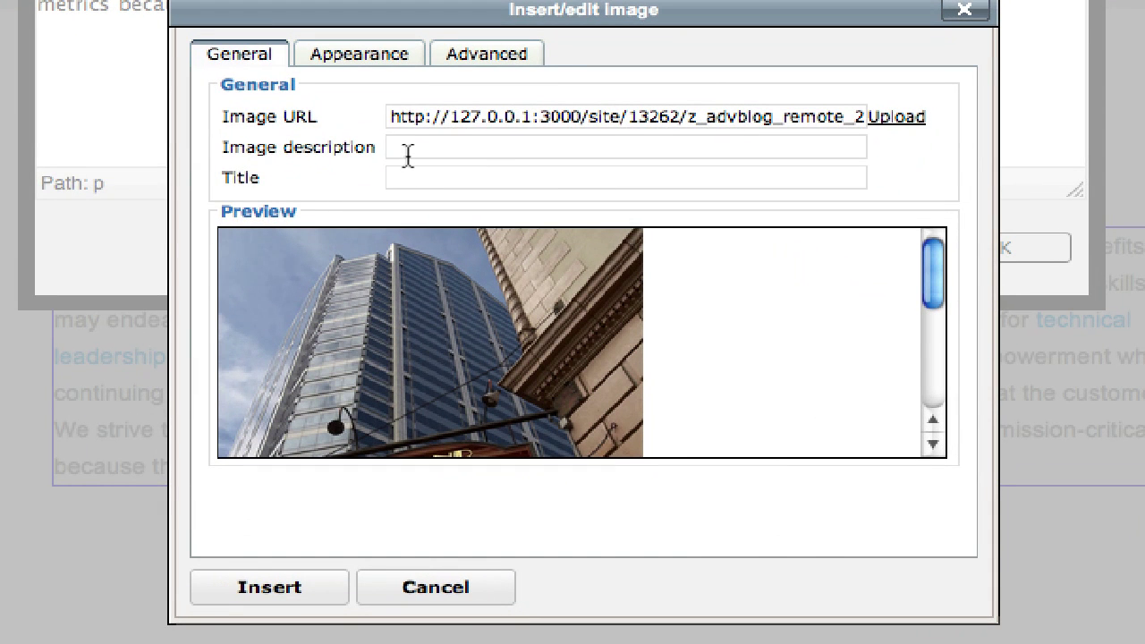
{"action": "left_click", "coordinate": [407, 154]}
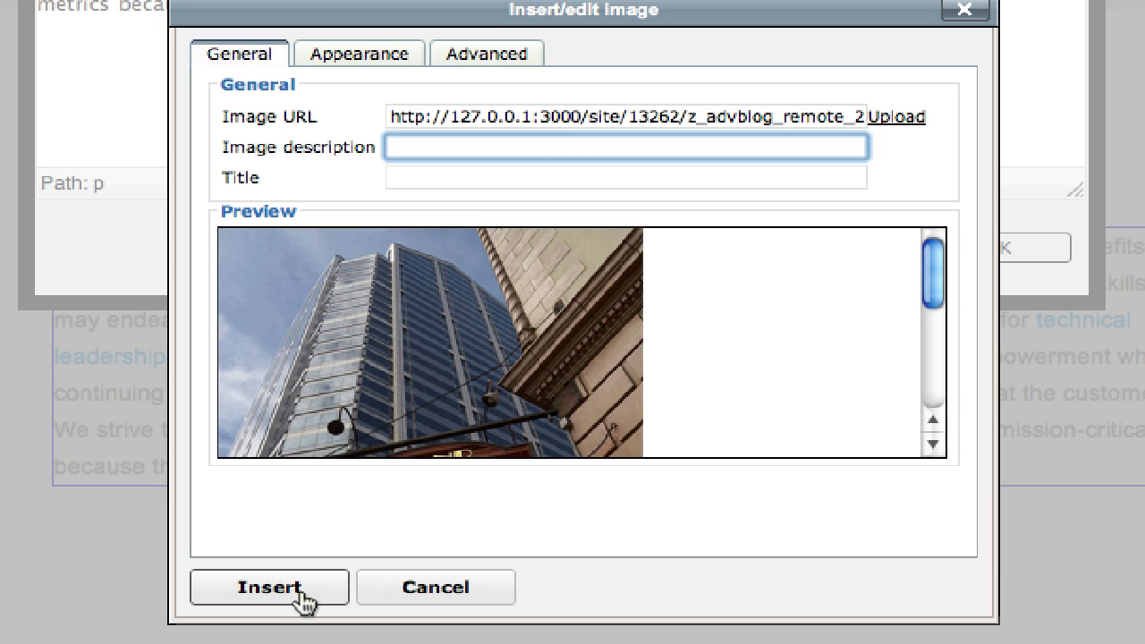
{"action": "left_click", "coordinate": [269, 589]}
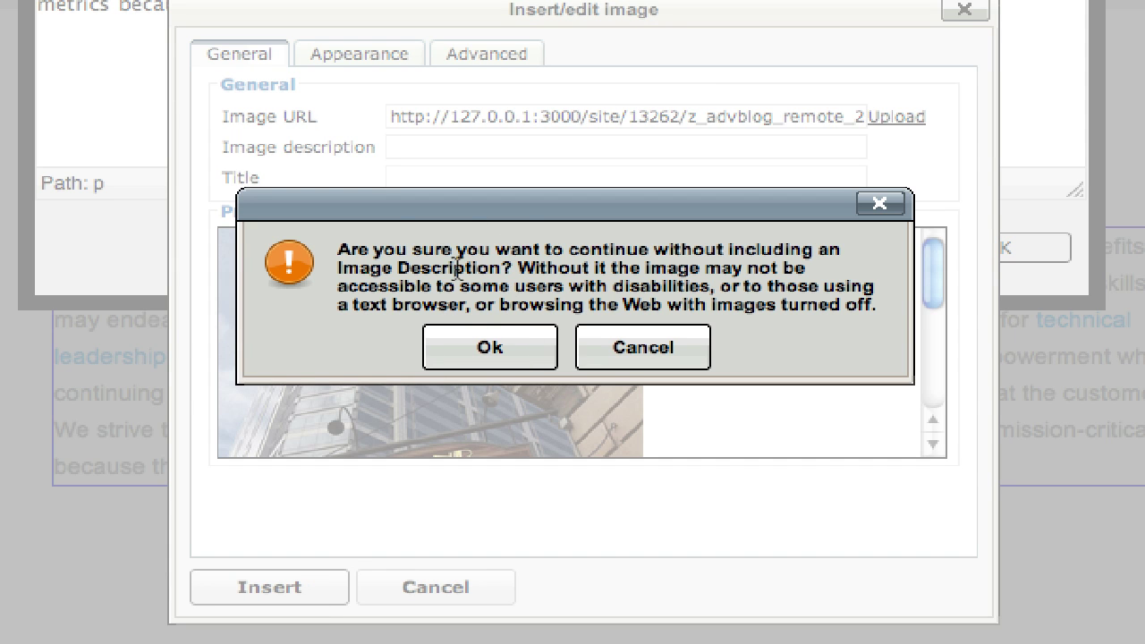
- Dismiss the missing-description warning and save the edited home page text
{"action": "left_click", "coordinate": [490, 349]}
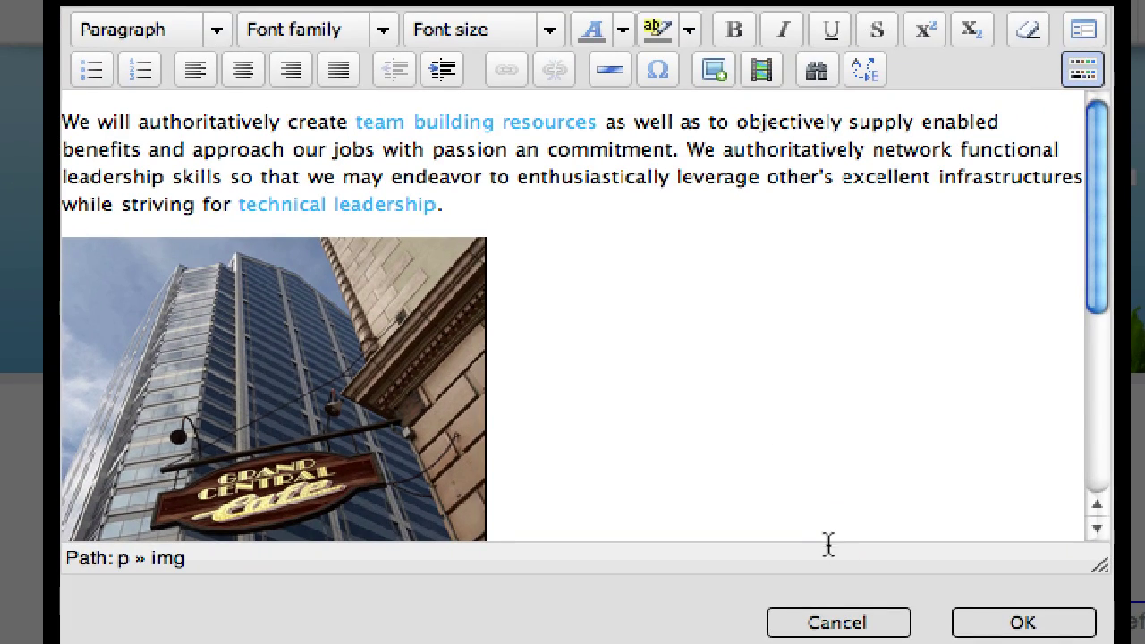
{"action": "left_click", "coordinate": [1016, 622]}
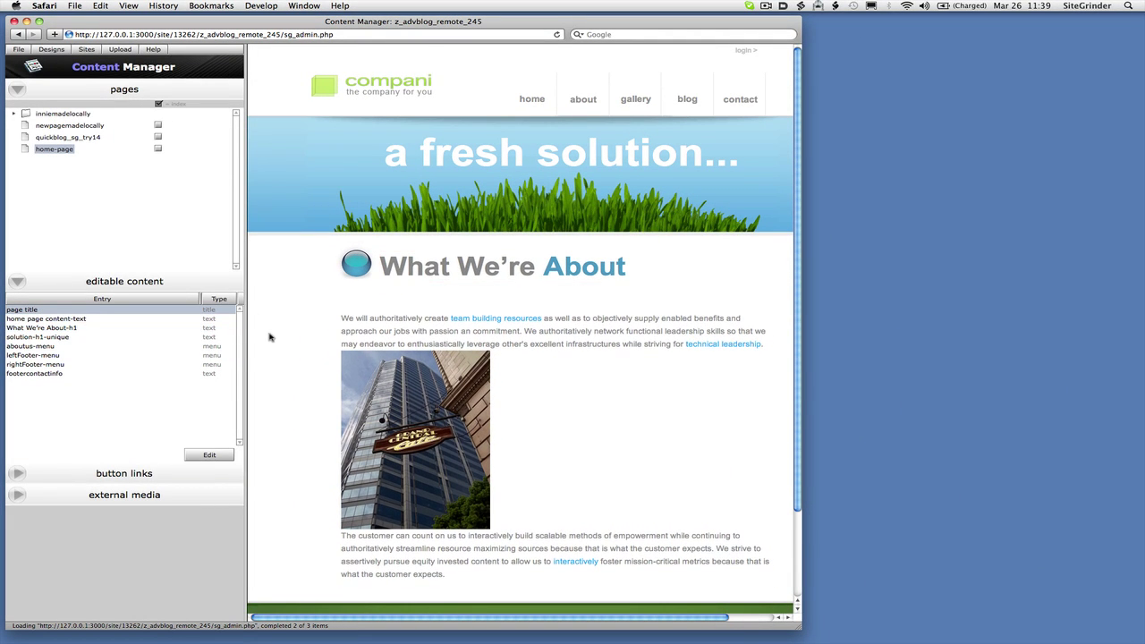
{"action": "scroll", "coordinate": [270, 336], "scroll_direction": "down", "scroll_amount": 3}
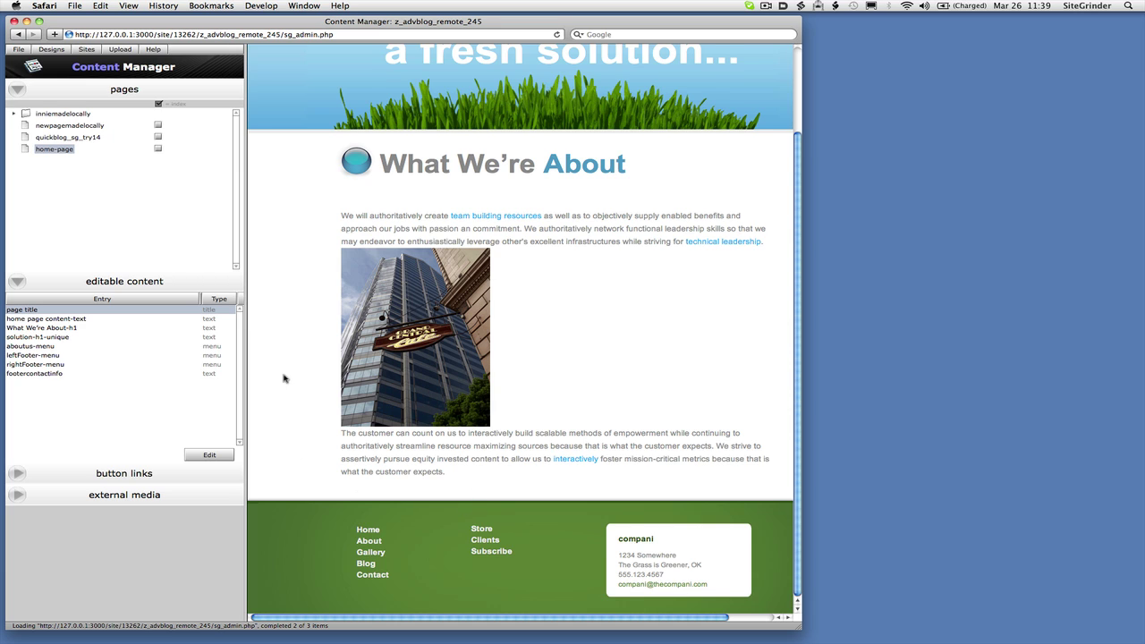
{"action": "scroll", "coordinate": [335, 465], "scroll_direction": "up", "scroll_amount": 1}
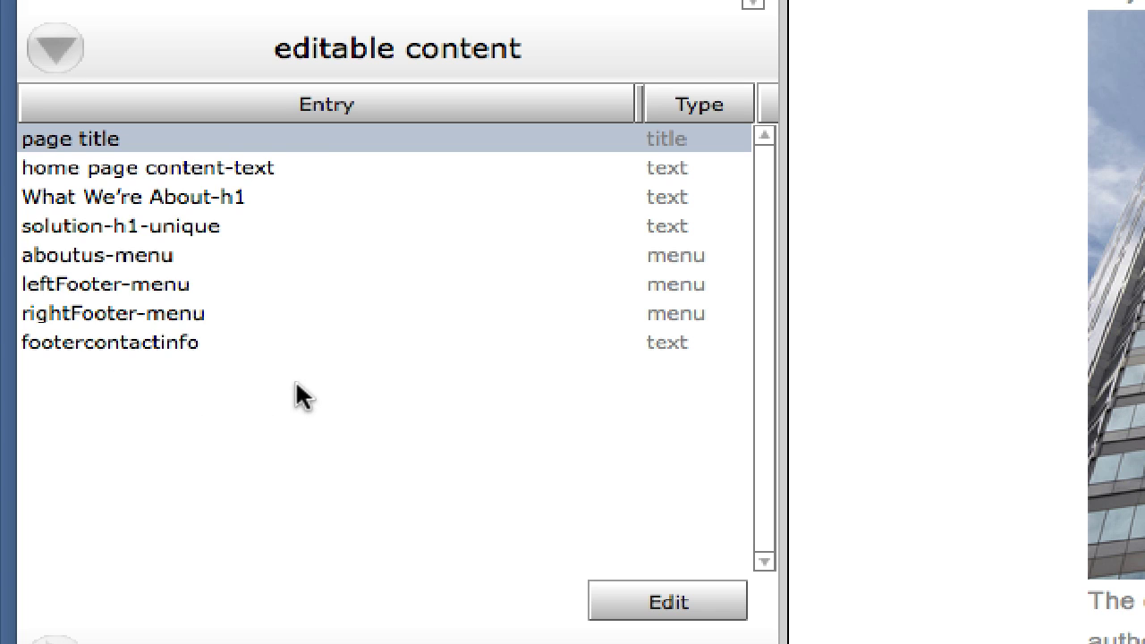
- Reopen 'home page content-text' for editing and select the word 'authoritatively'
{"action": "left_click", "coordinate": [205, 175]}
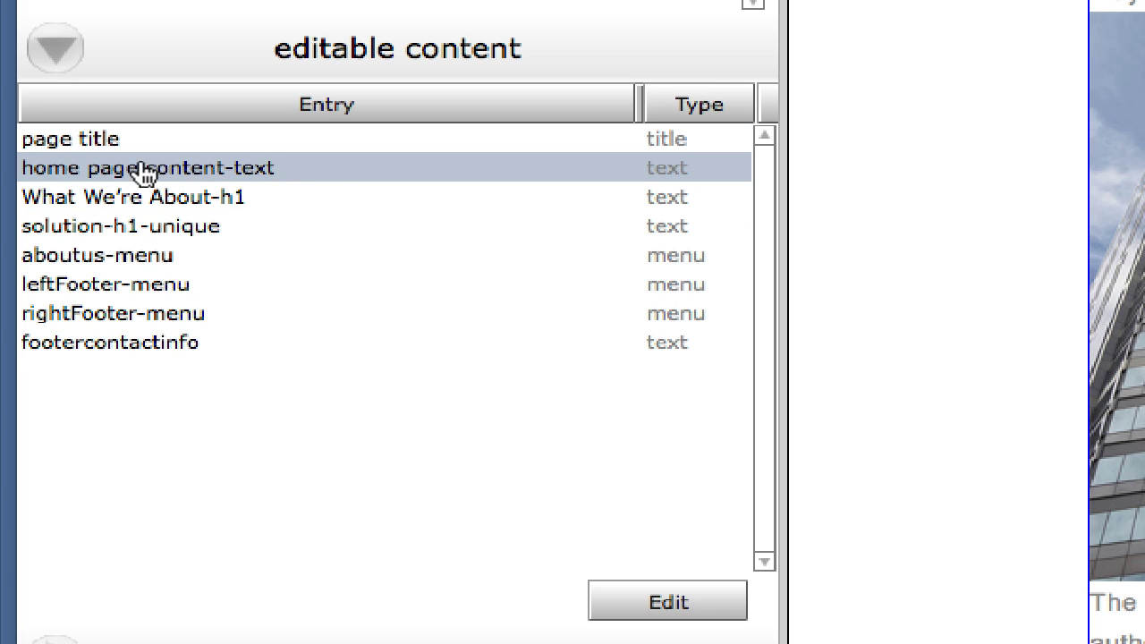
{"action": "left_click", "coordinate": [711, 599]}
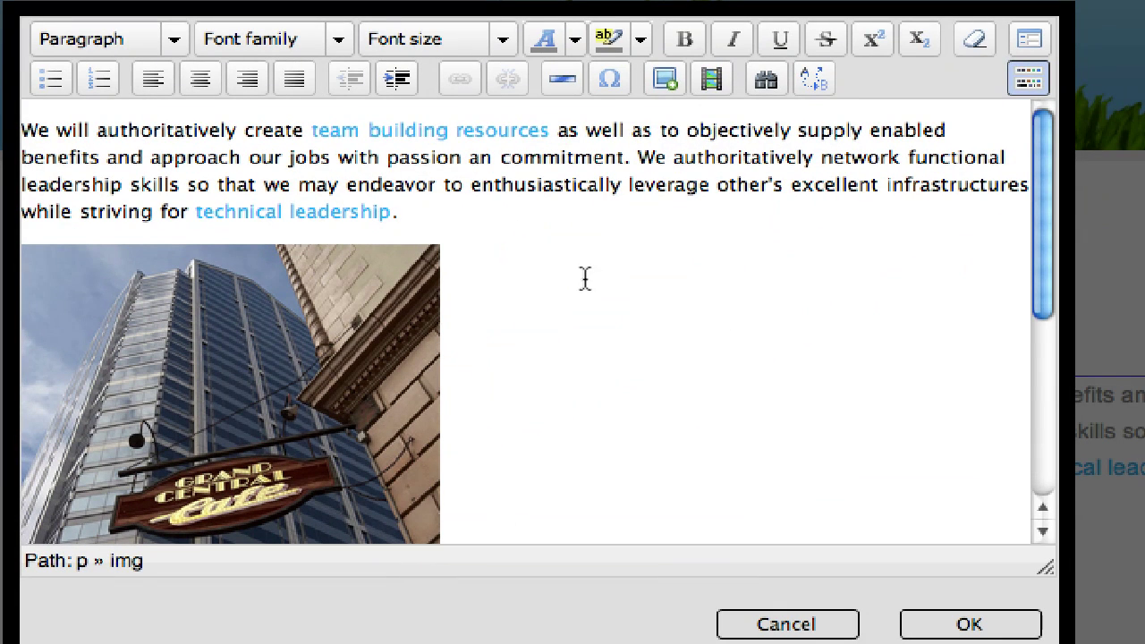
{"action": "double_click", "coordinate": [150, 130]}
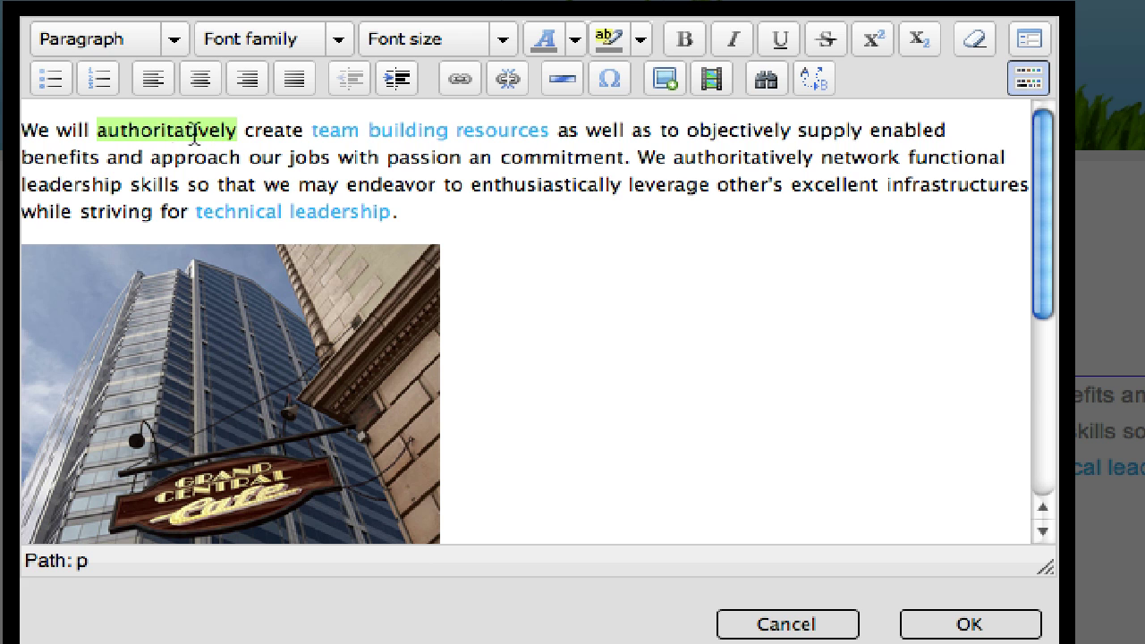
- Upload f1040.pdf as the link target for 'authoritatively' in the link dialog
{"action": "left_click", "coordinate": [467, 78]}
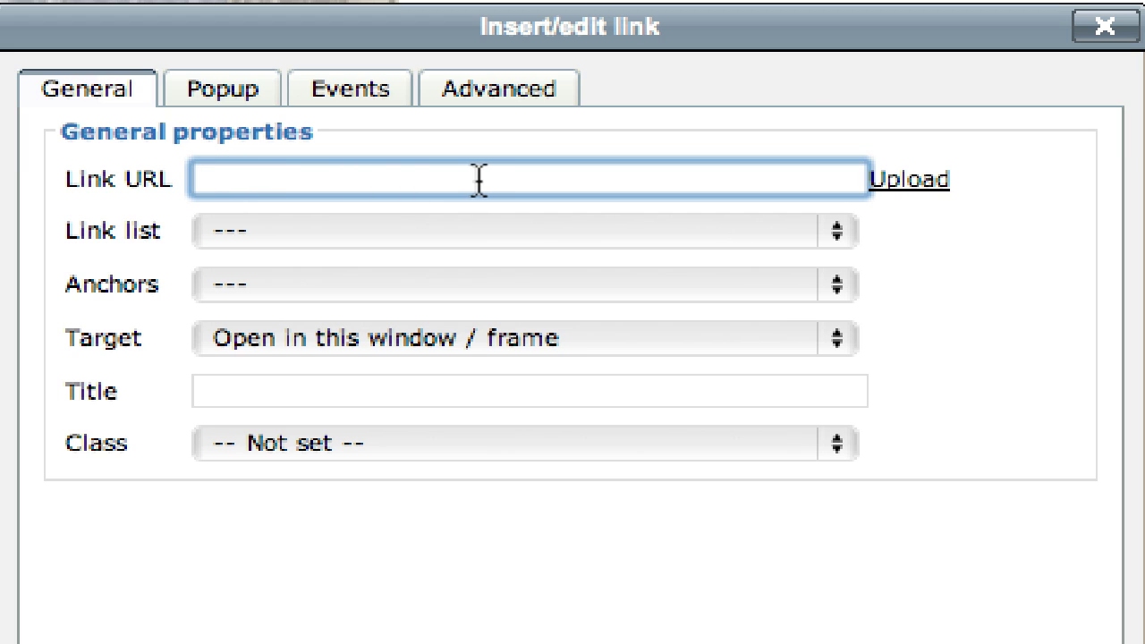
{"action": "left_click", "coordinate": [911, 182]}
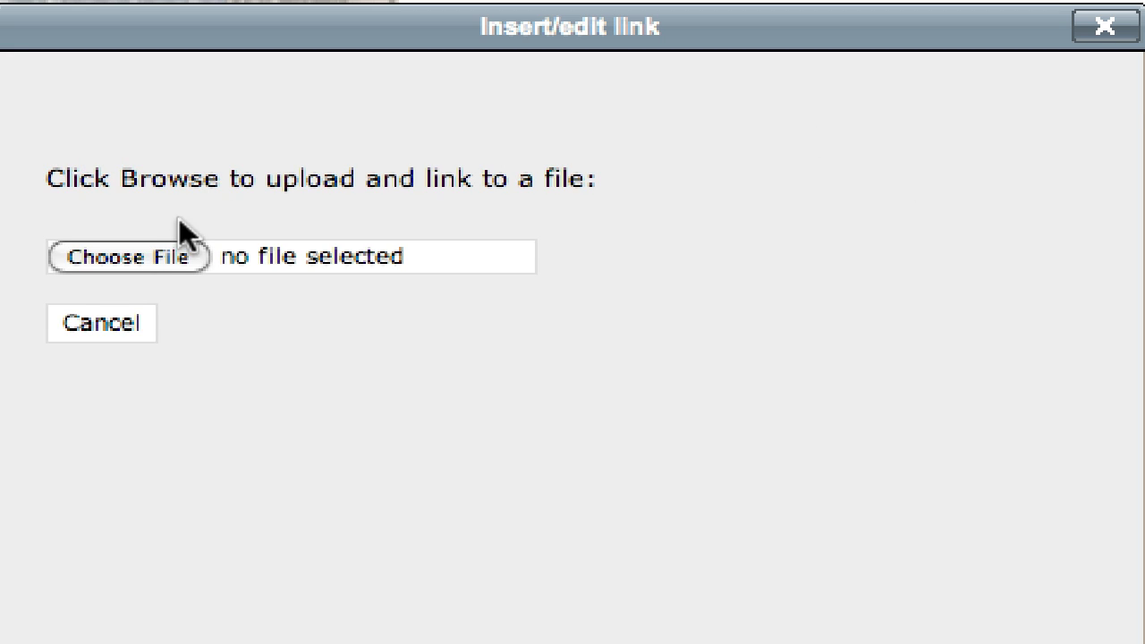
{"action": "left_click", "coordinate": [131, 254]}
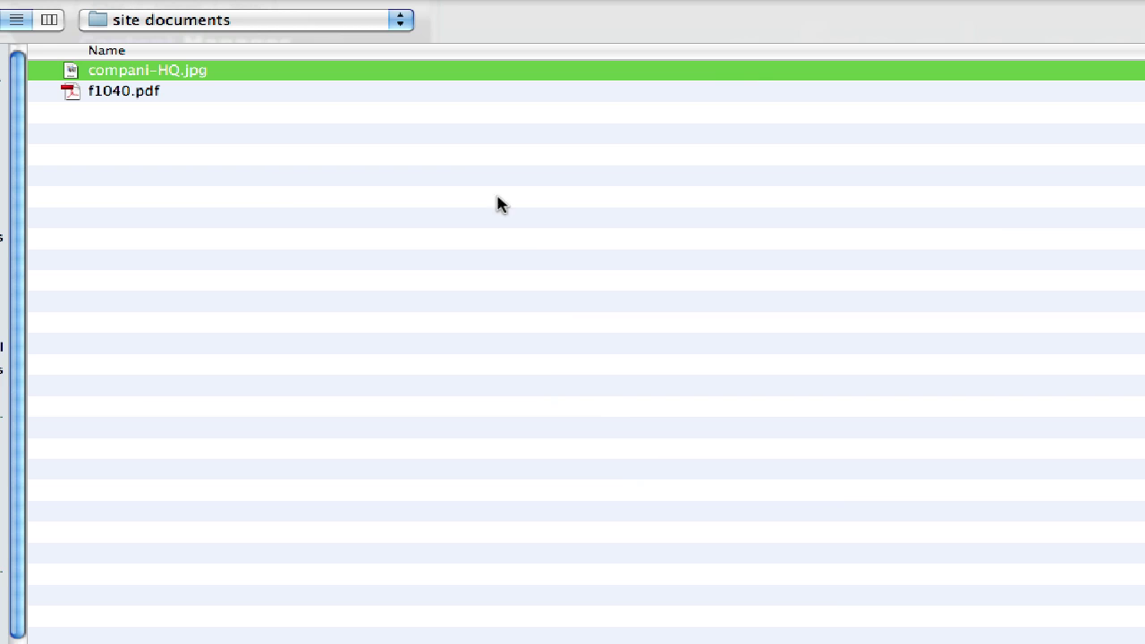
{"action": "left_click", "coordinate": [116, 100]}
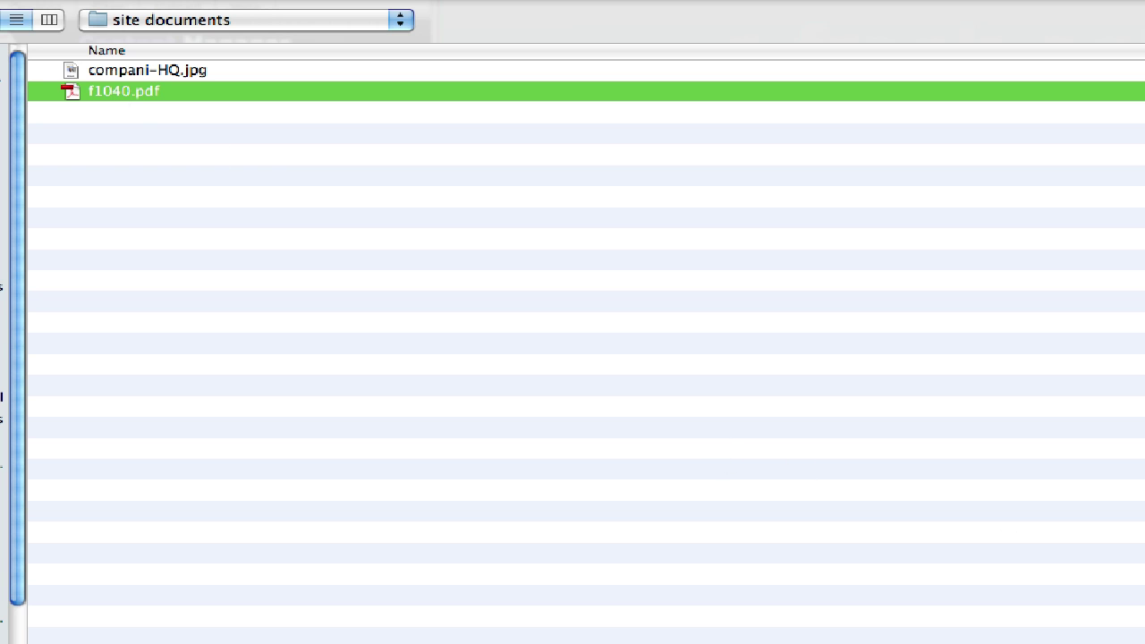
{"action": "key", "text": "Return"}
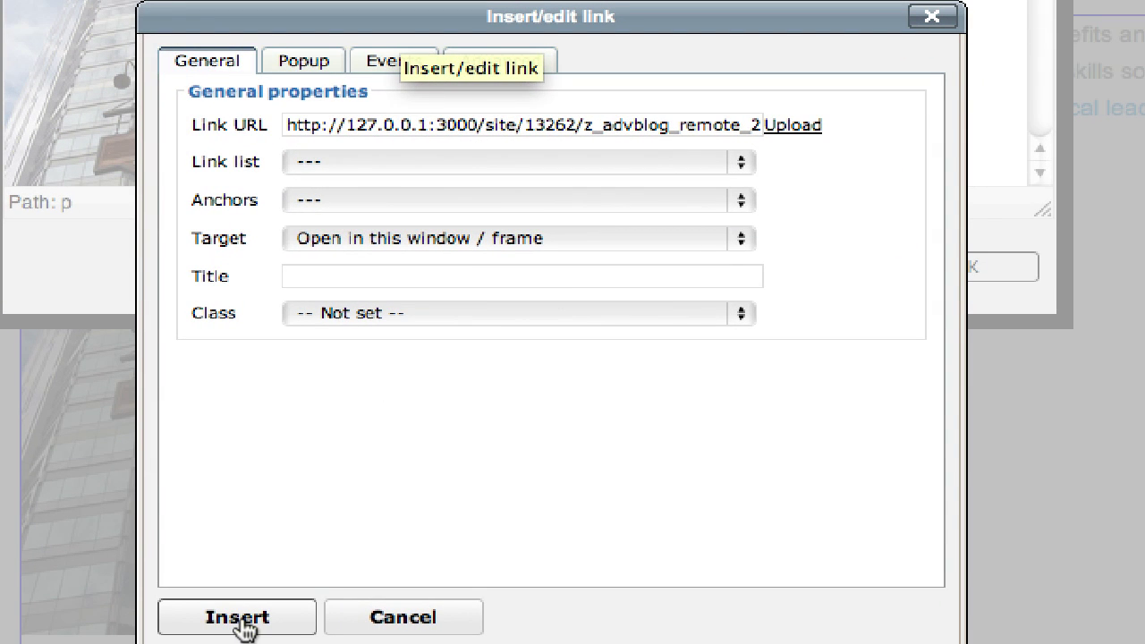
- Apply the f1040.pdf link to 'authoritatively', check it, and save the text
{"action": "left_click", "coordinate": [240, 621]}
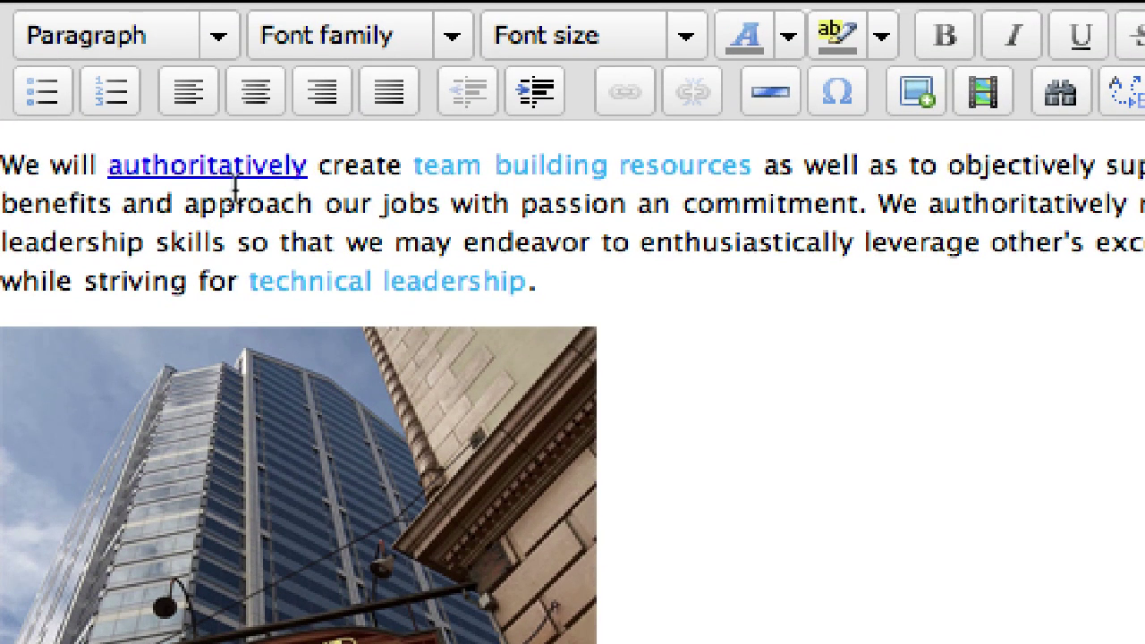
{"action": "double_click", "coordinate": [157, 167]}
{"action": "left_click", "coordinate": [364, 172]}
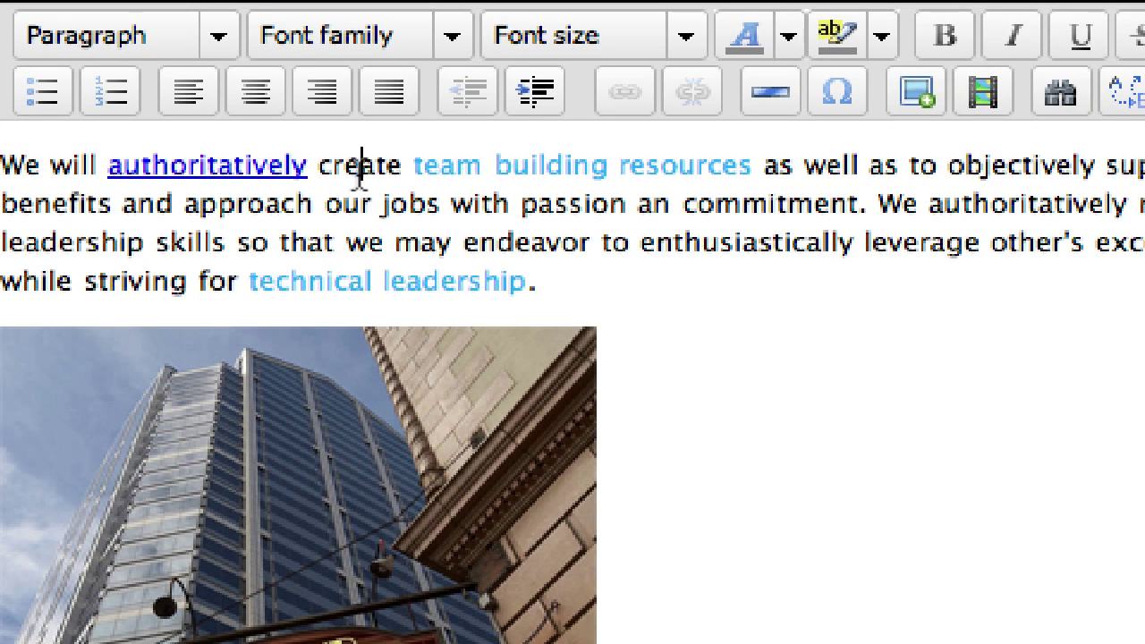
{"action": "left_click", "coordinate": [238, 172]}
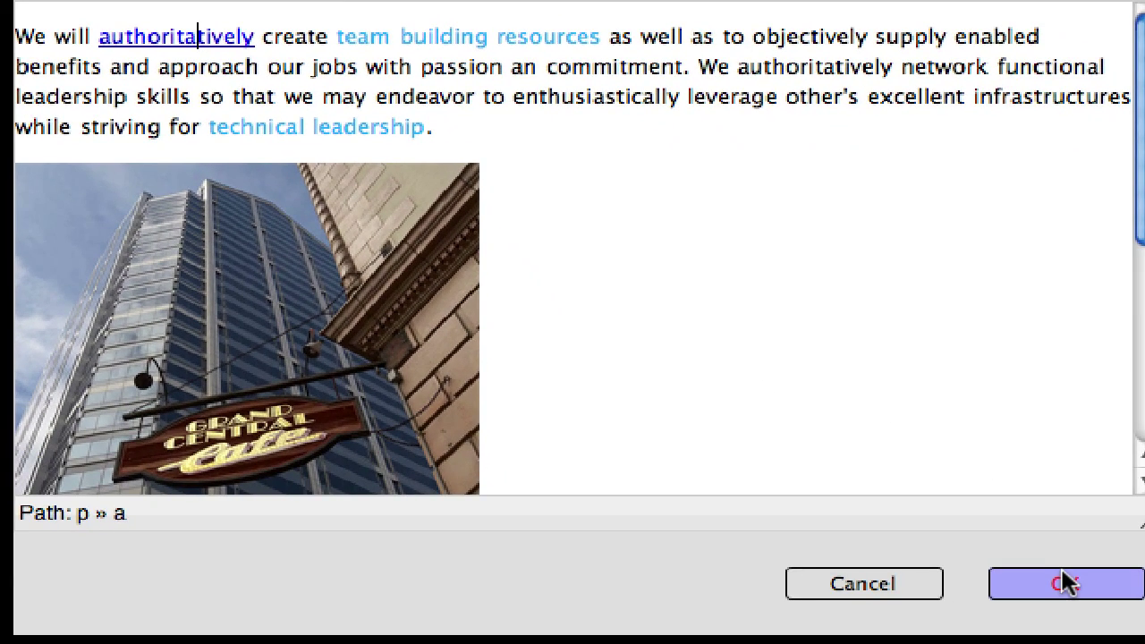
{"action": "left_click", "coordinate": [1067, 577]}
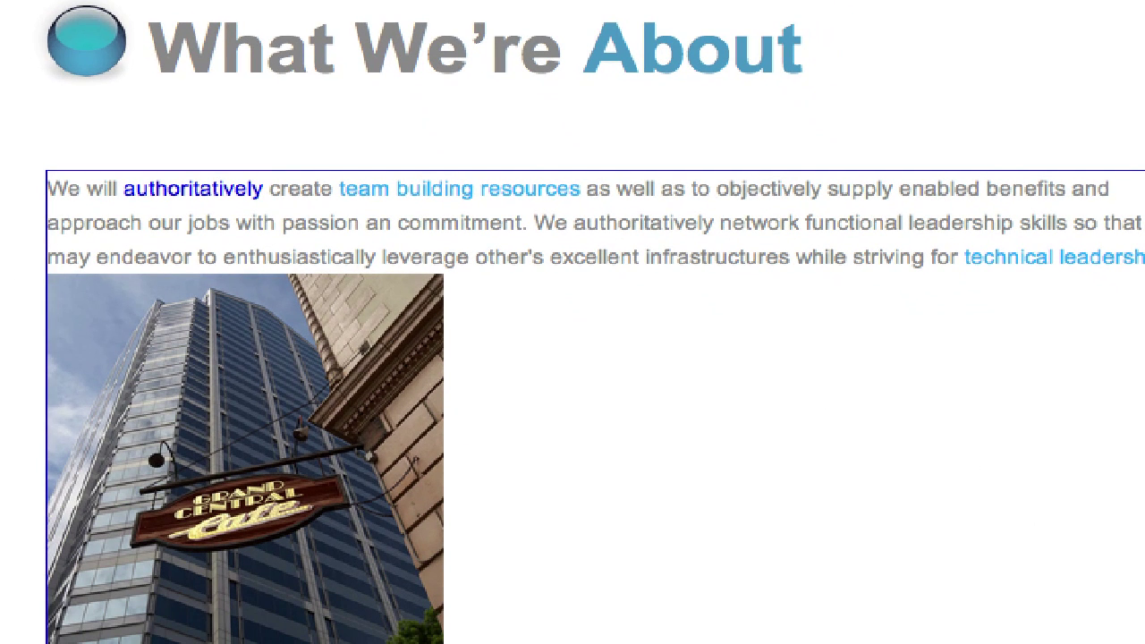